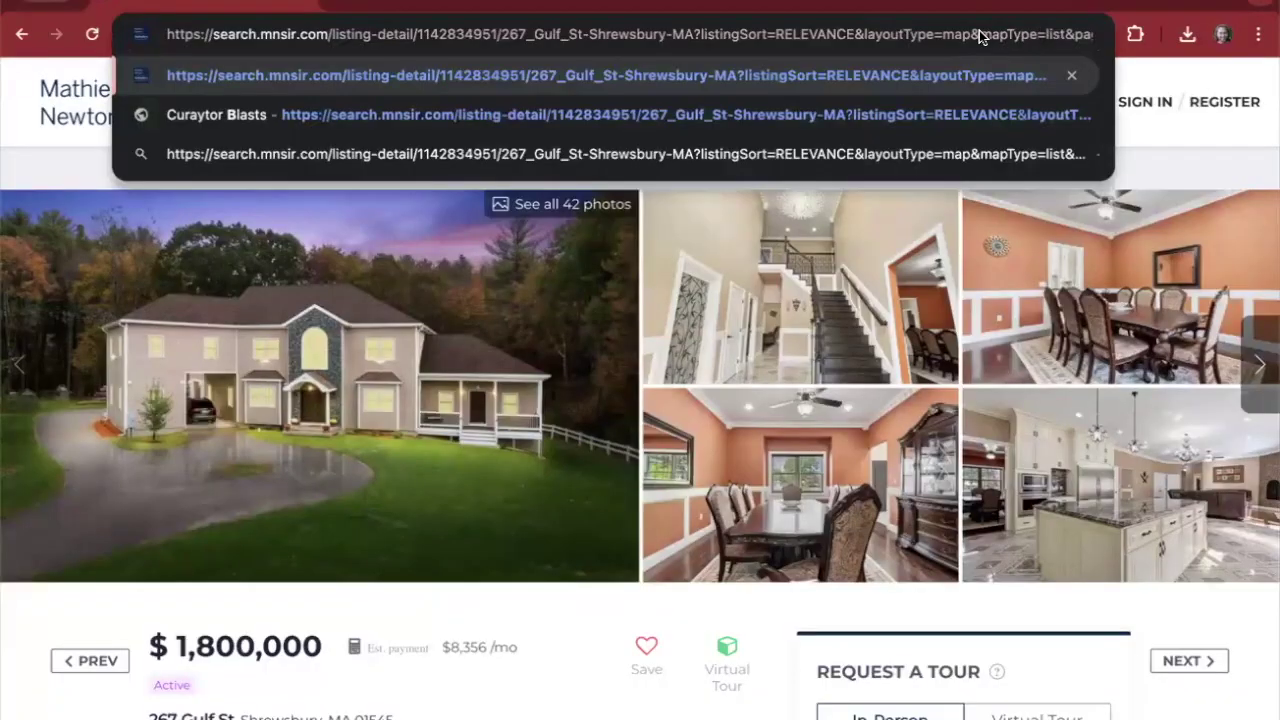
Open the listing in Curaytor Blasts by appending /ai to its web address, and view its active landing page.
key(End)
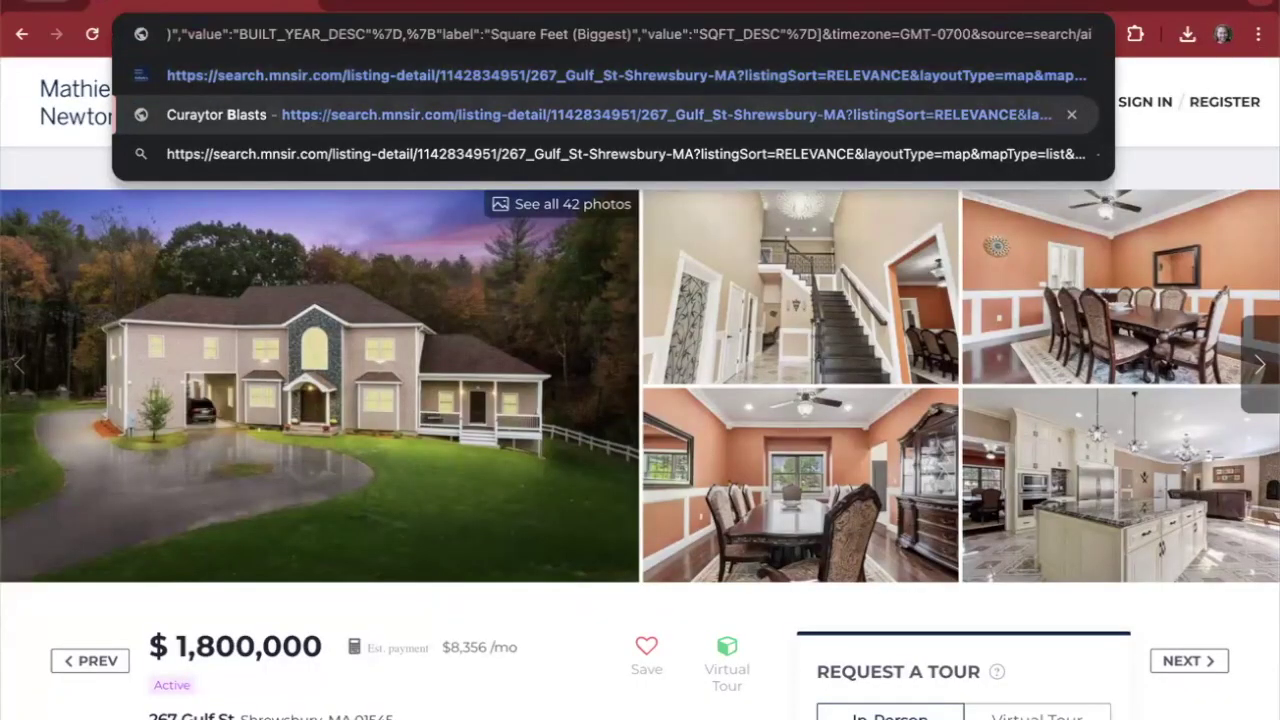
key(Return)
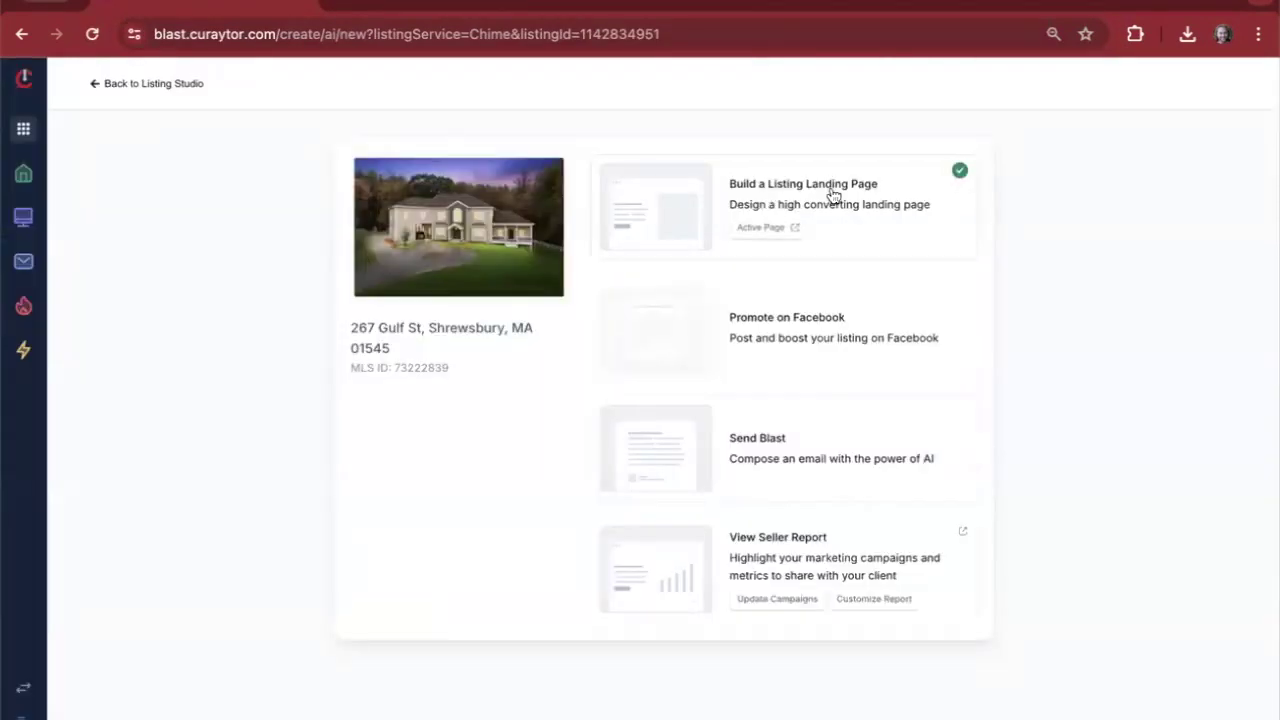
click(790, 227)
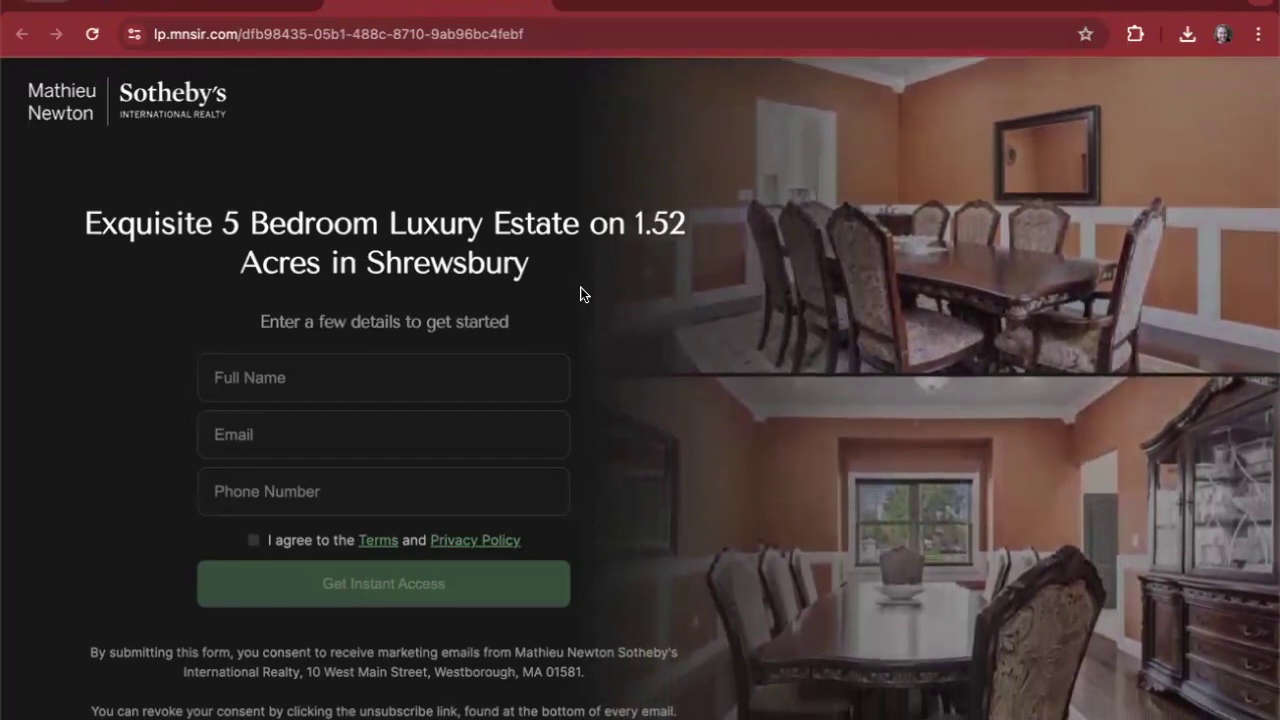
key(ctrl+w)
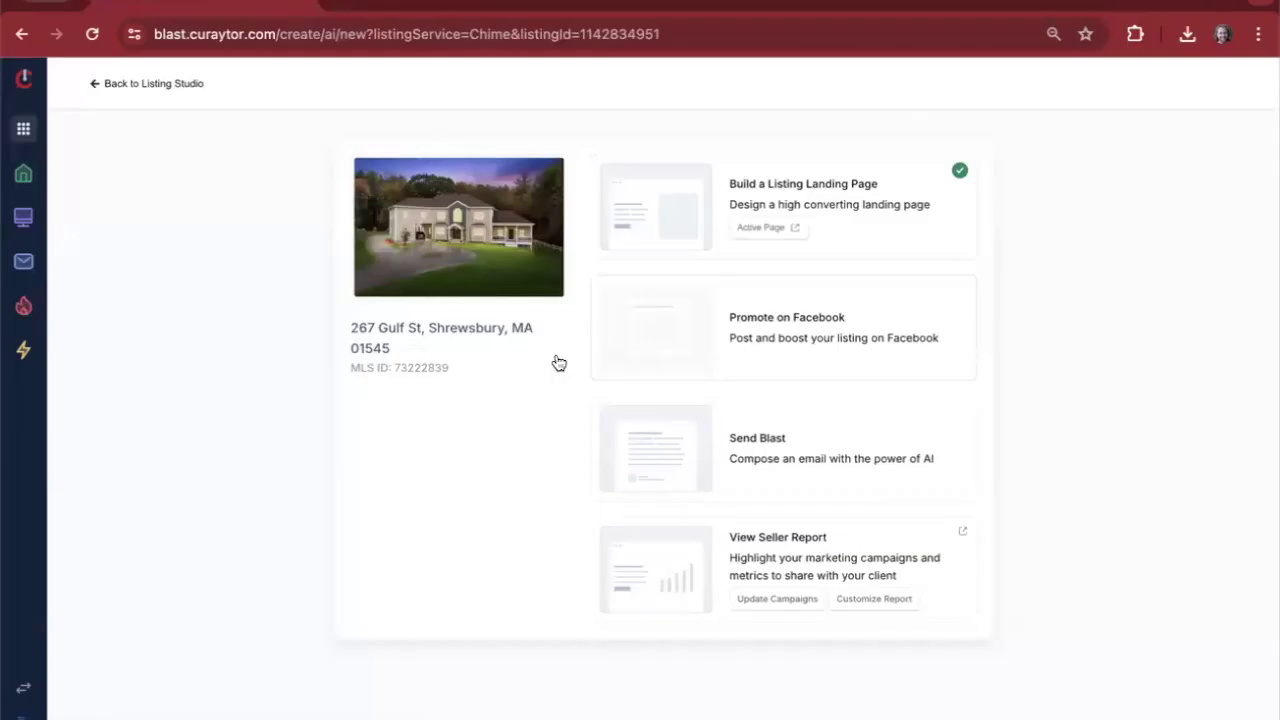
Start a Facebook promotion for the listing and regenerate the AI-written post text.
click(798, 341)
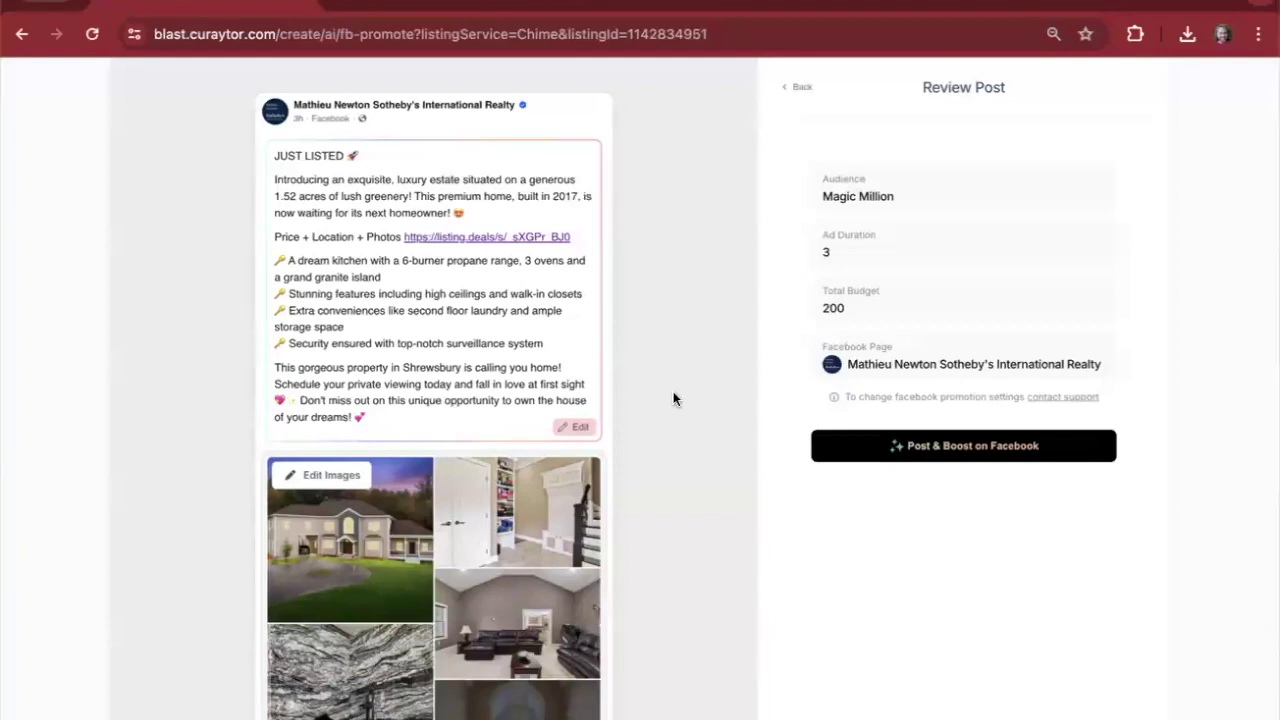
click(572, 427)
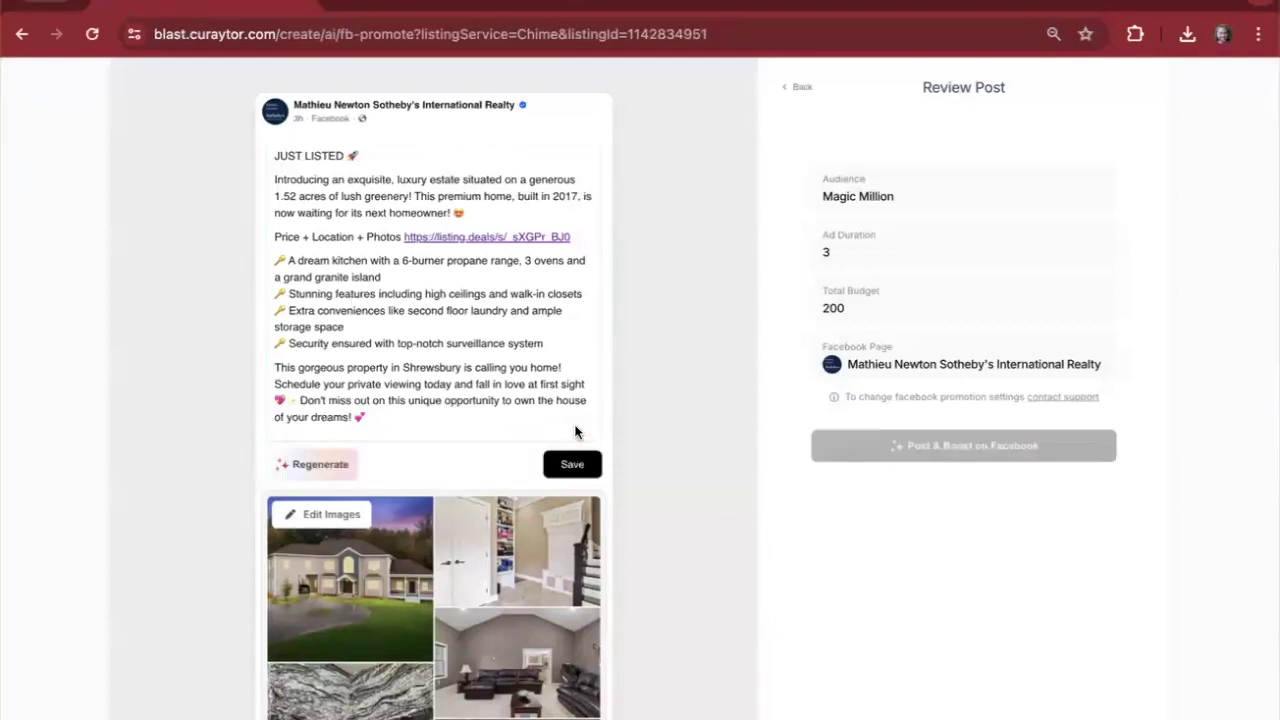
click(442, 327)
click(320, 465)
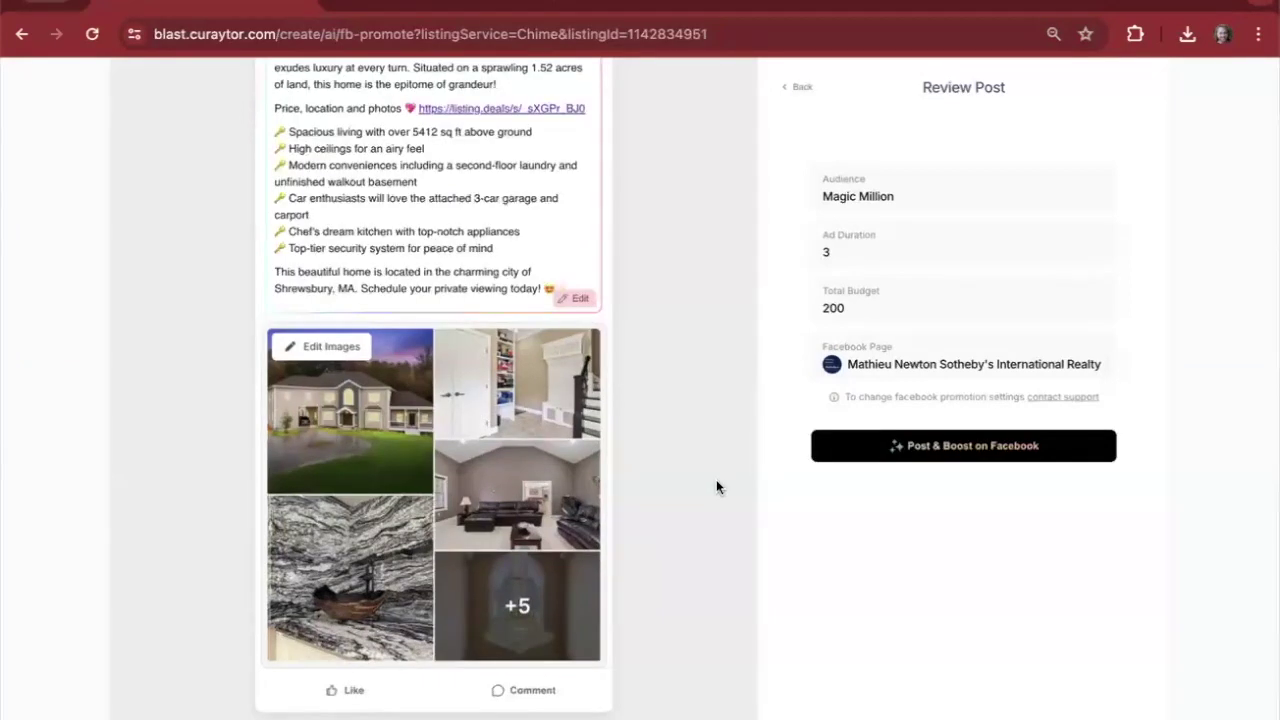
Leave the Facebook promotion, start an AI email blast for the listing and review the generated email.
key(alt+Left)
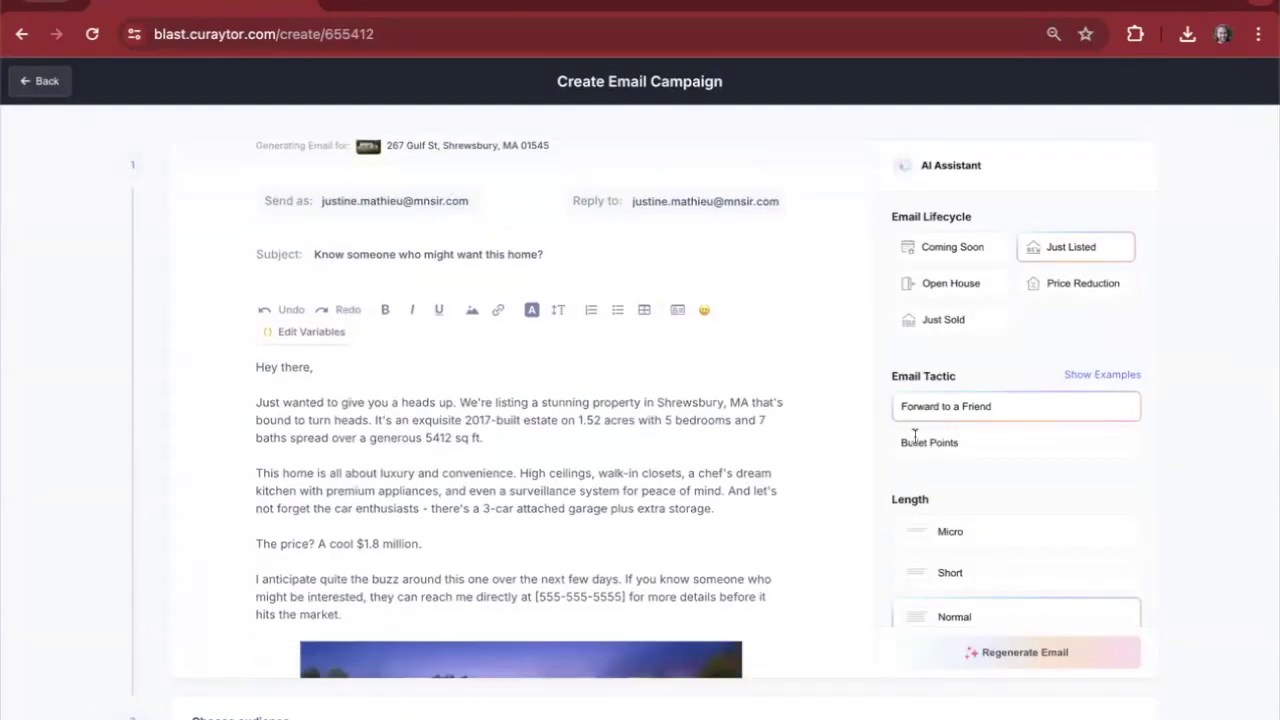
scroll(552, 597, down, 4)
scroll(516, 643, down, 1)
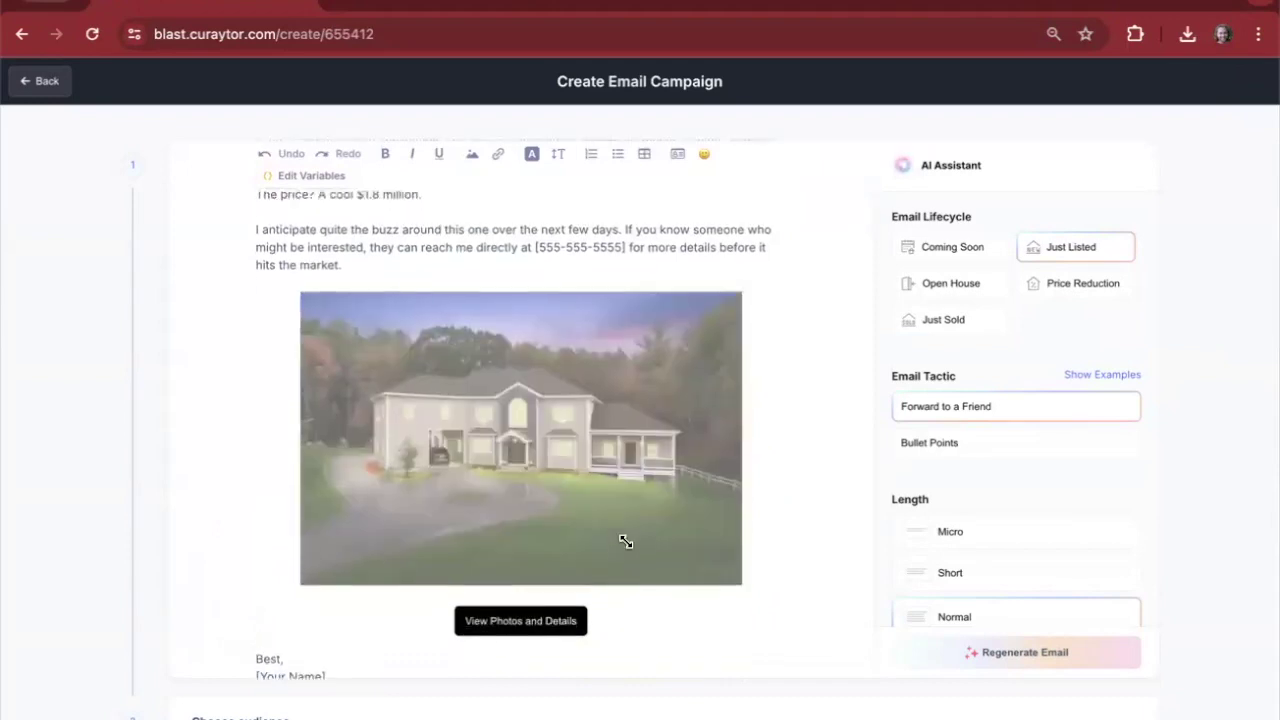
scroll(623, 537, up, 4)
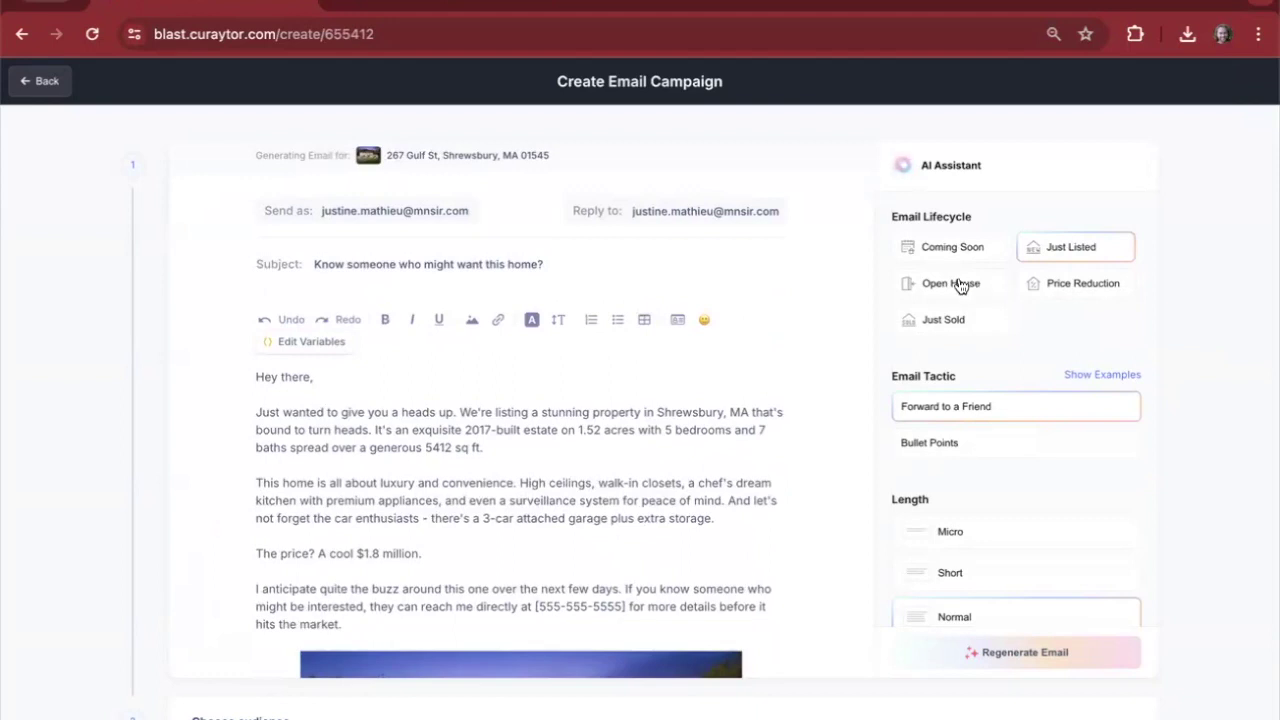
Switch the email lifecycle to Open House and regenerate the email with the Bullet Points tactic at Normal length.
click(958, 285)
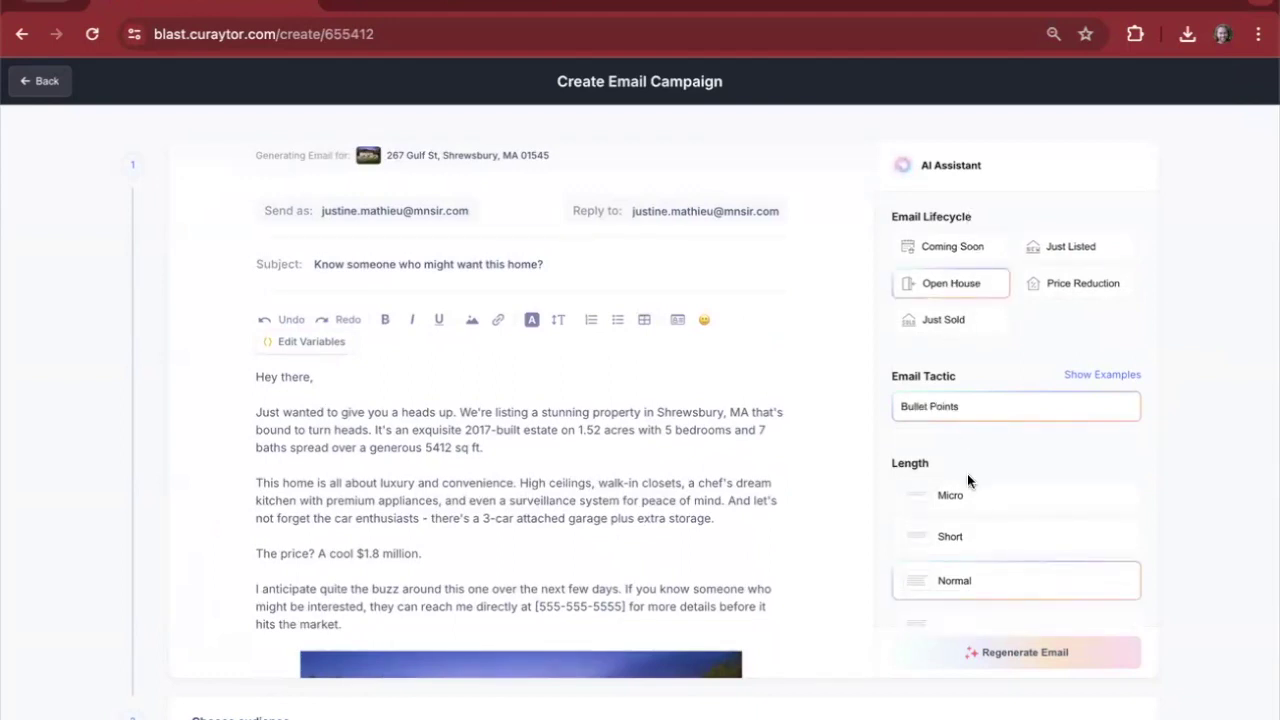
scroll(960, 500, down, 1)
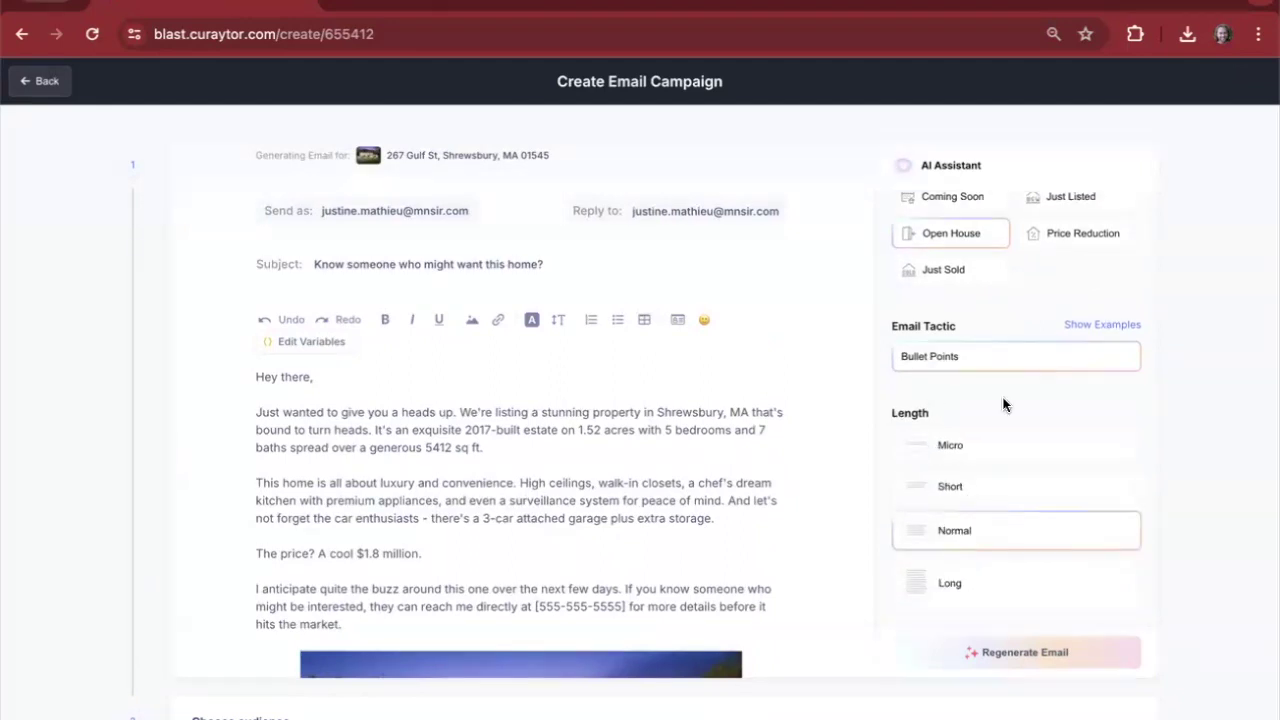
scroll(990, 520, down, 1)
scroll(1016, 402, up, 1)
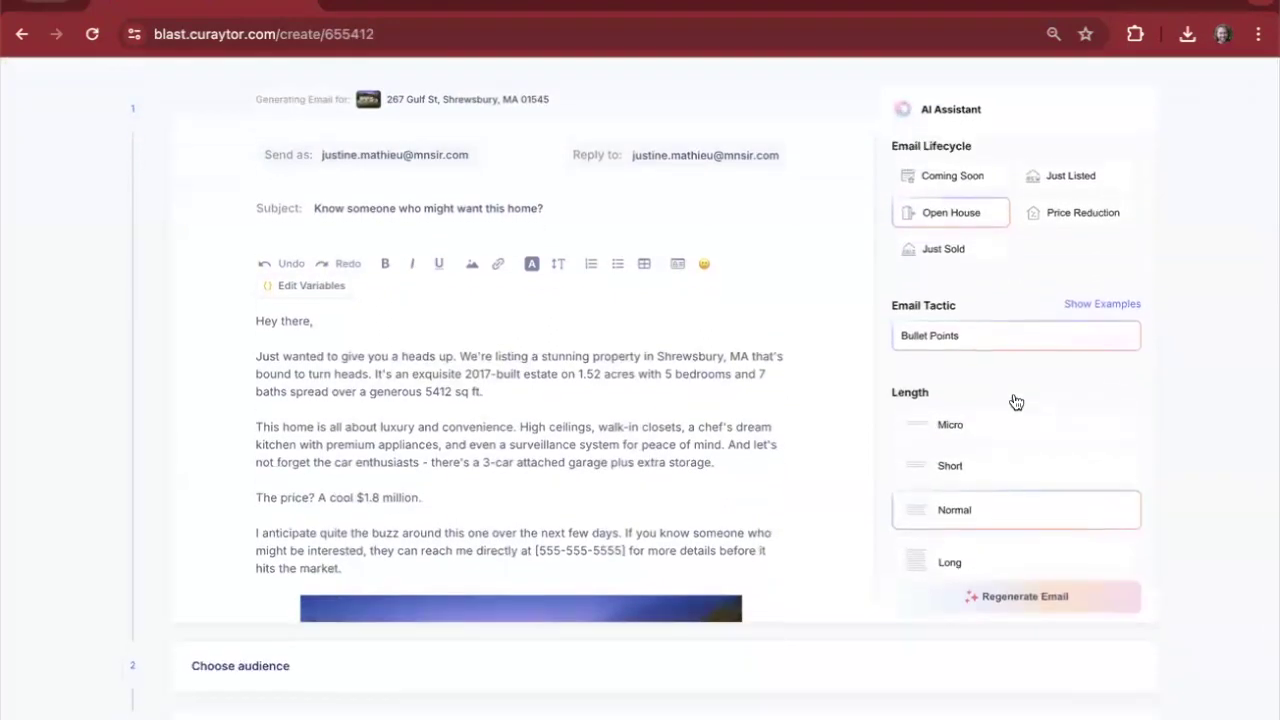
click(1028, 597)
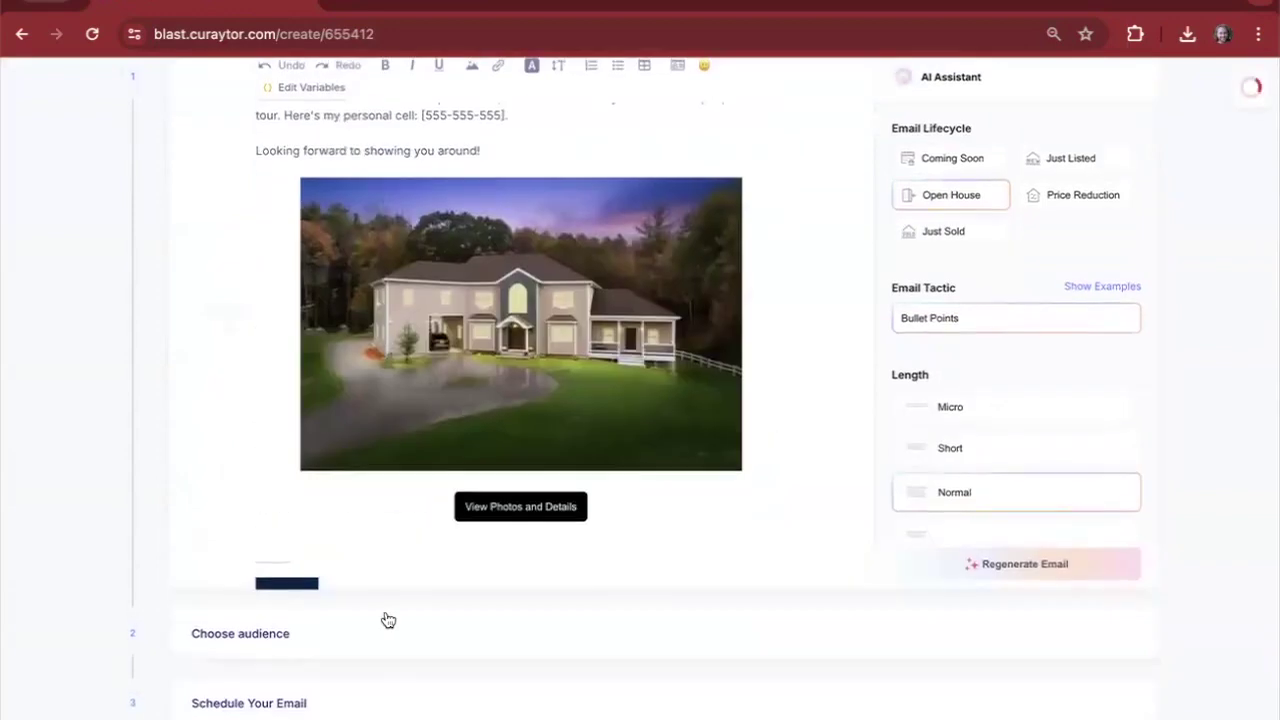
Look through the email campaign's audience lists and scheduling options, and return to the listing's marketing options.
click(266, 634)
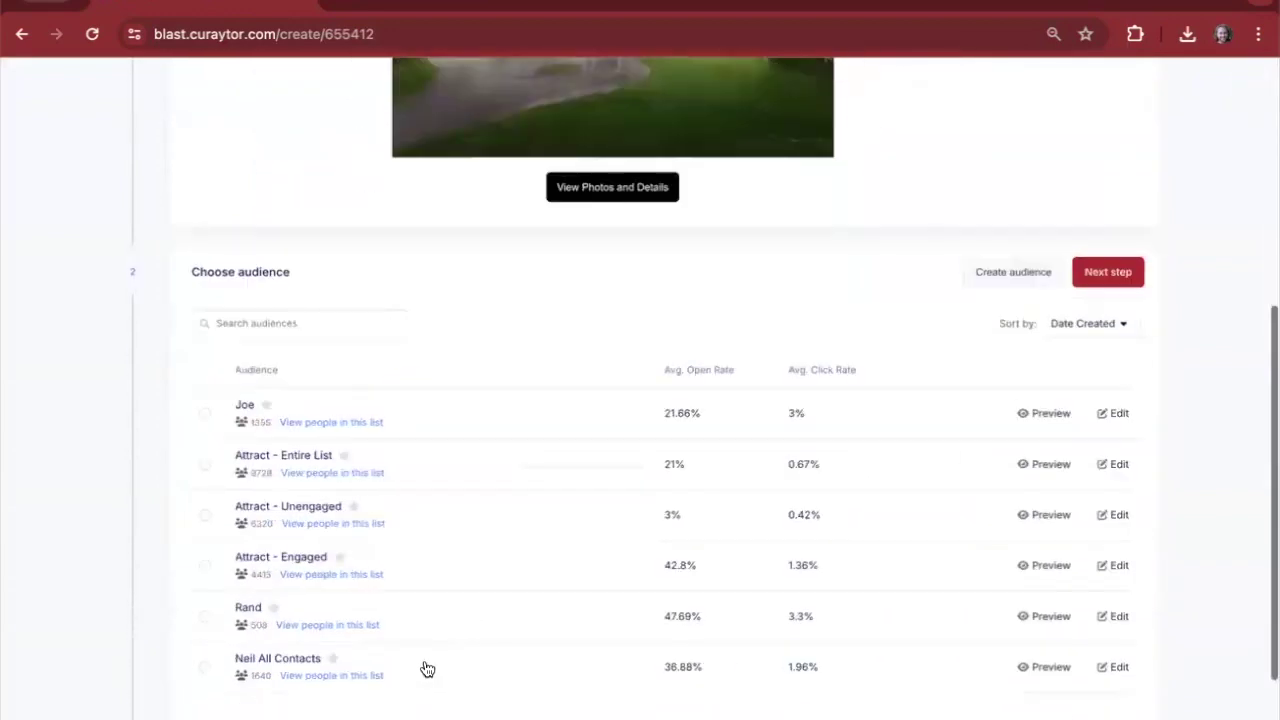
scroll(425, 667, down, 2)
click(306, 703)
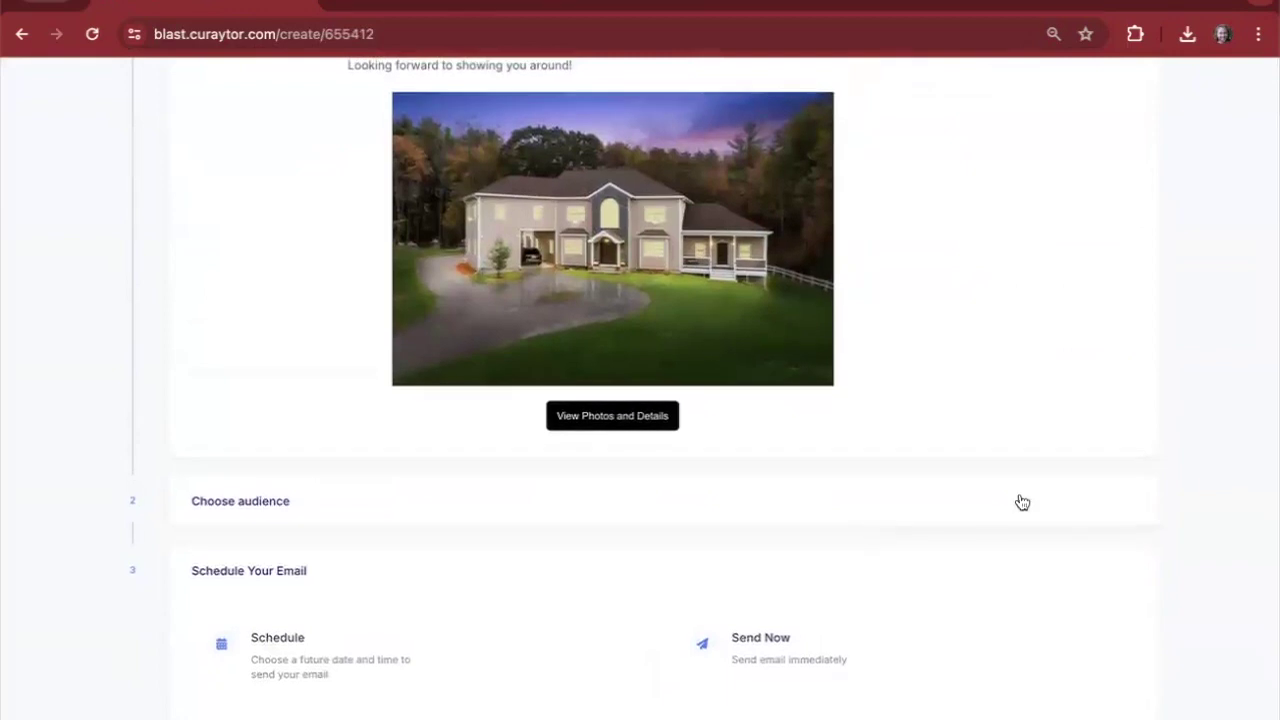
key(alt+Left)
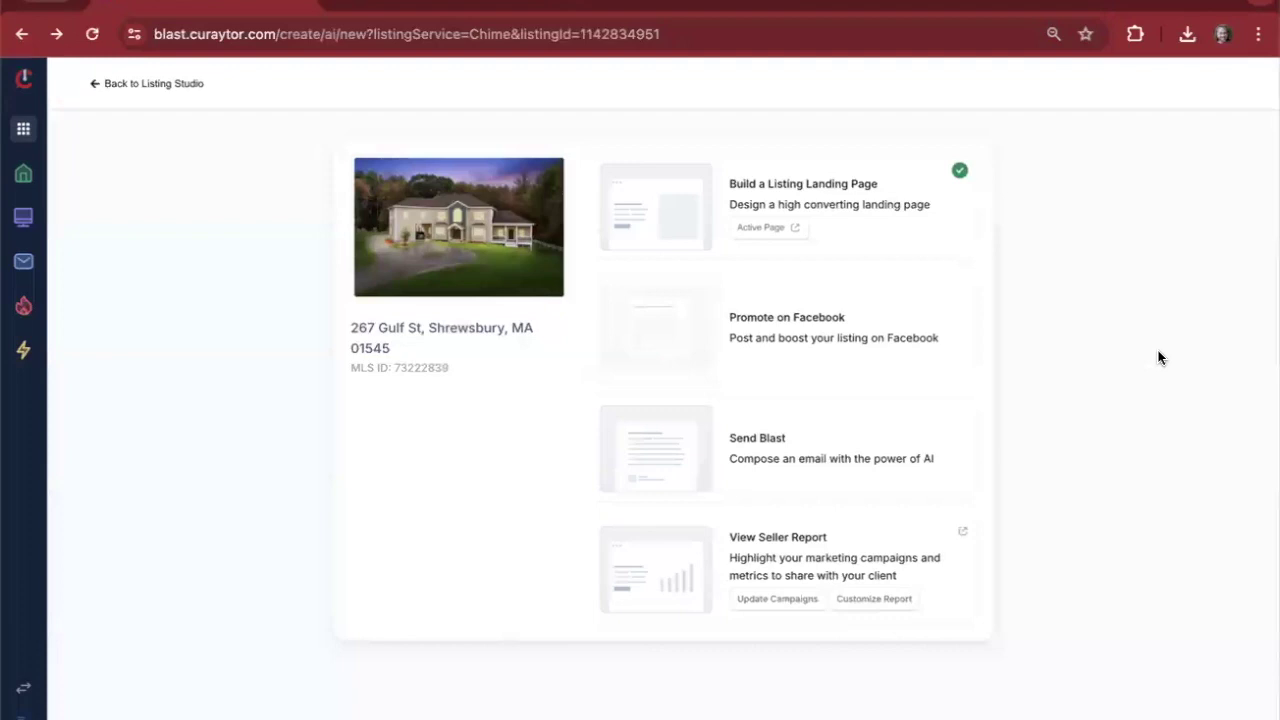
Open the listing's seller report and examine the marketing metrics for reach, engagement and interested buyers.
click(951, 536)
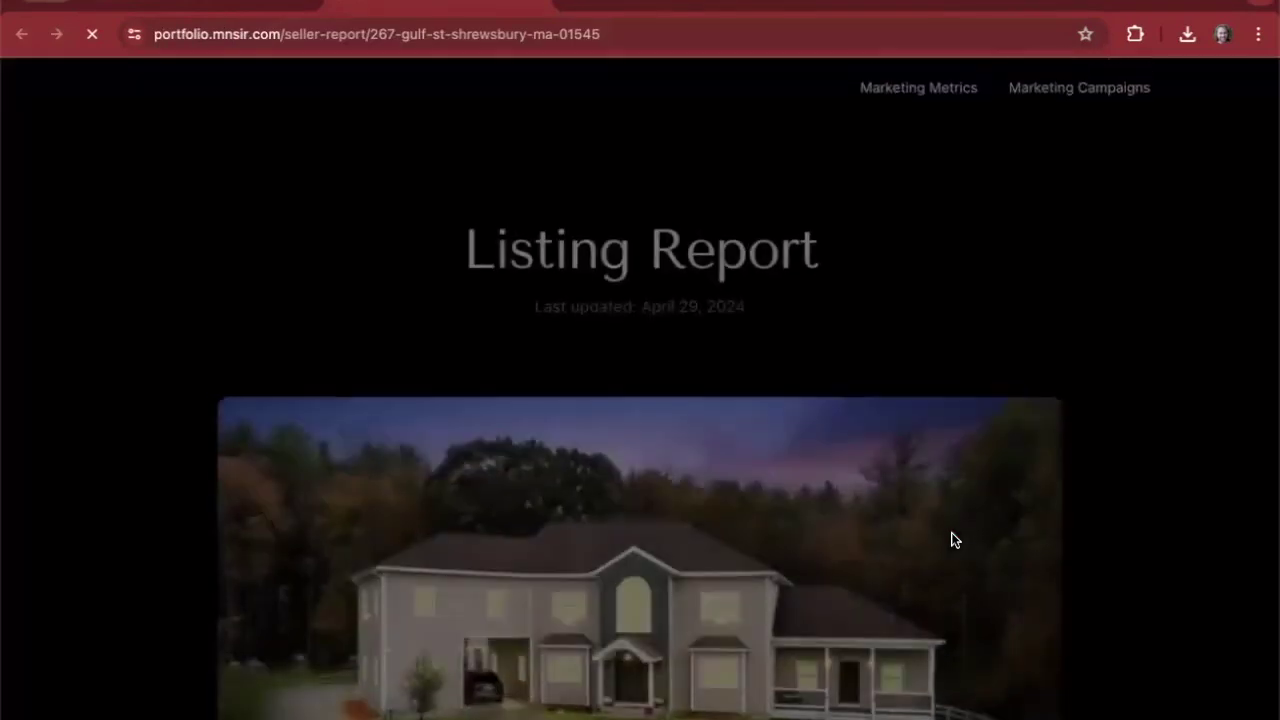
scroll(843, 388, down, 2)
scroll(843, 384, down, 2)
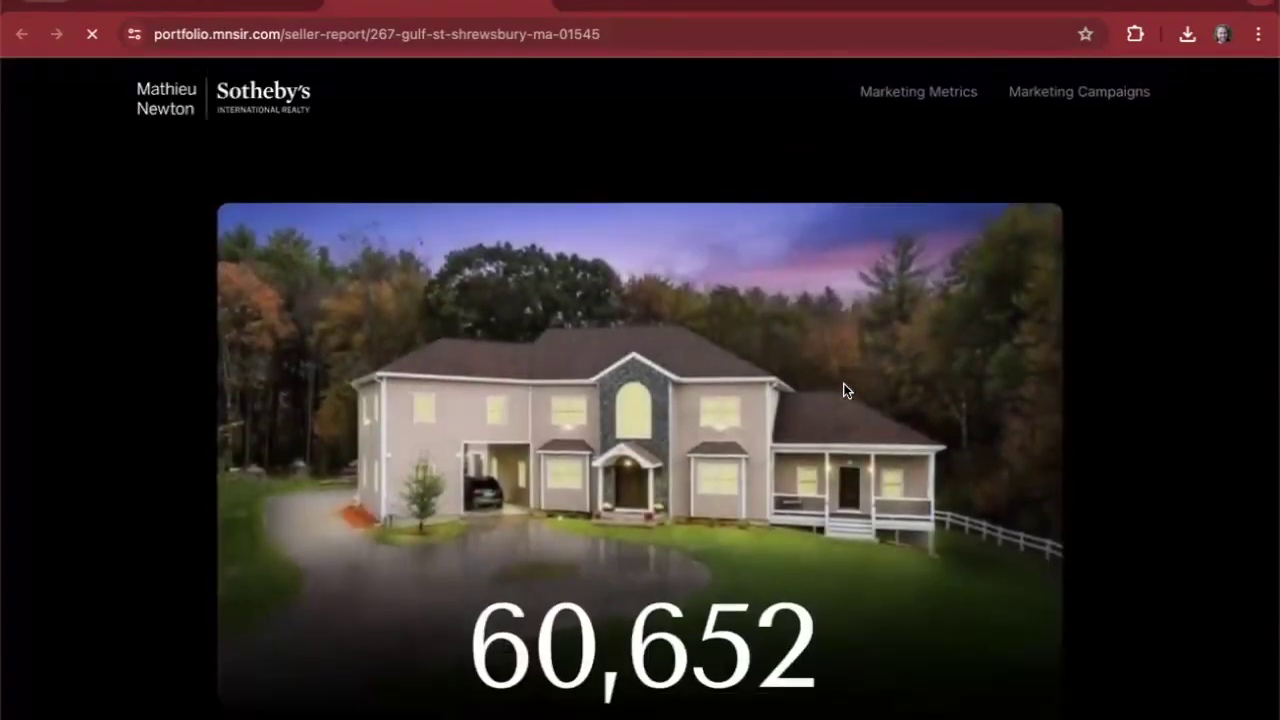
scroll(843, 390, down, 2)
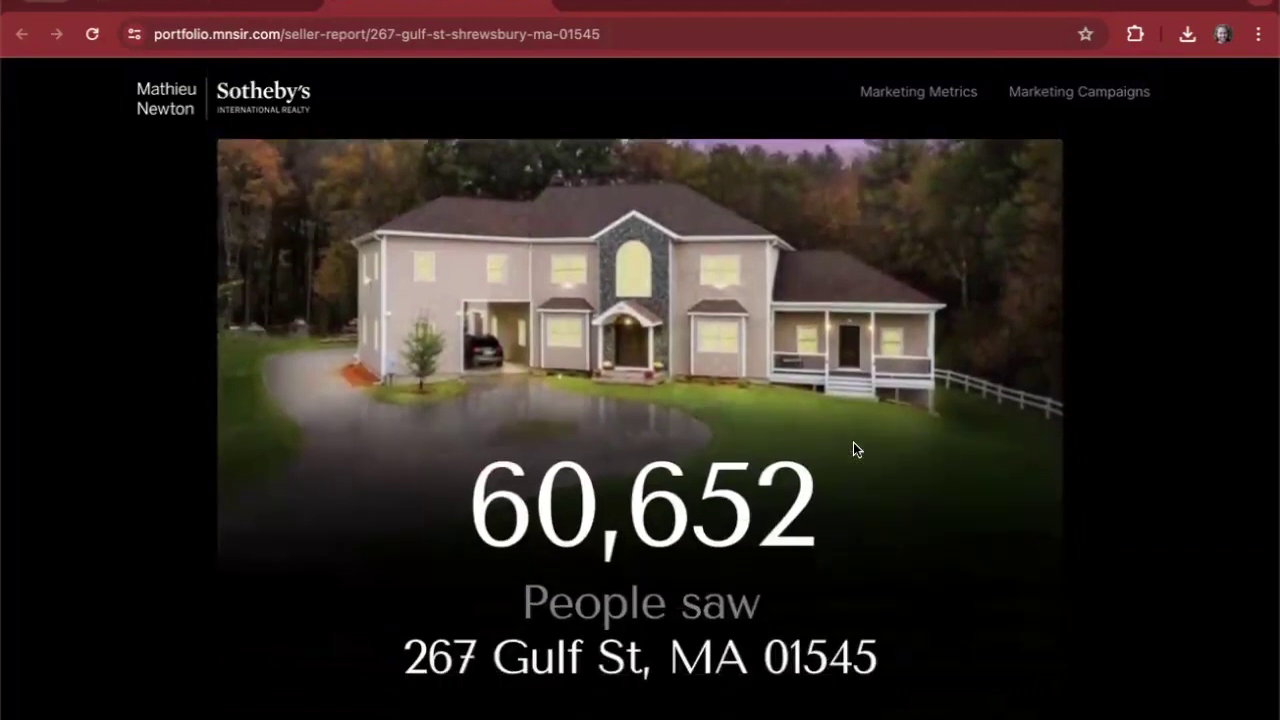
scroll(838, 488, down, 5)
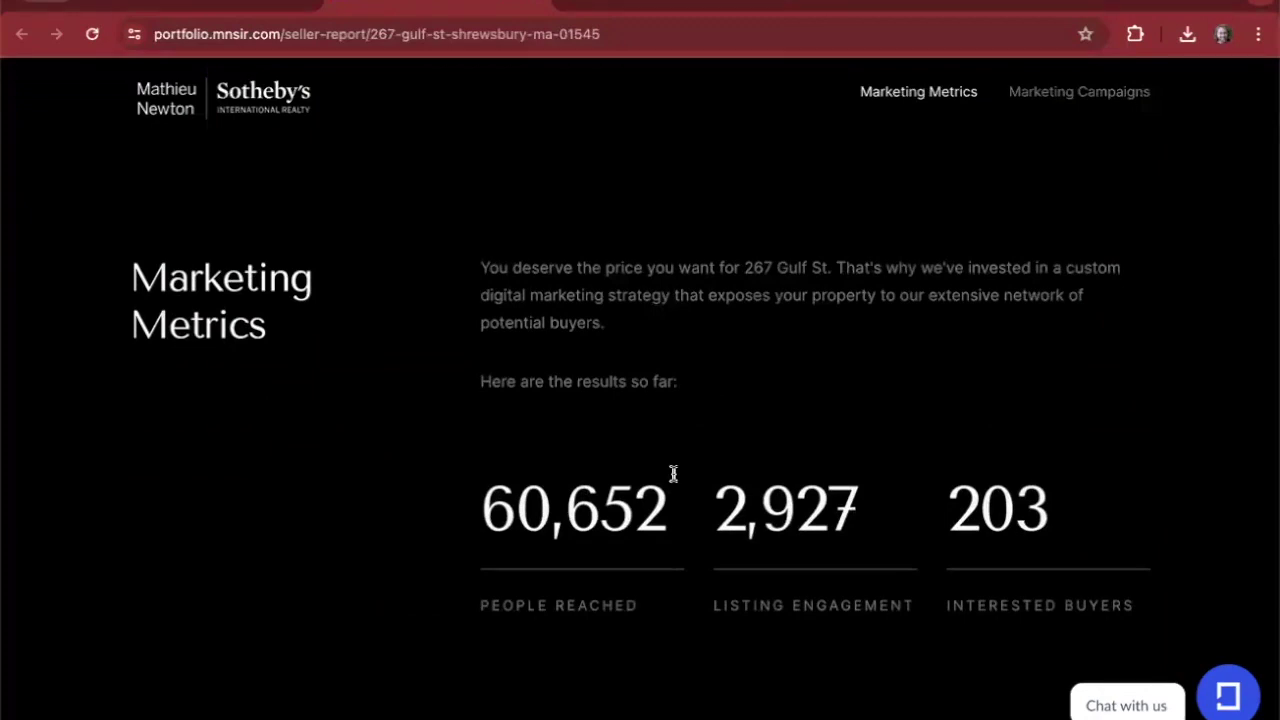
scroll(816, 540, down, 1)
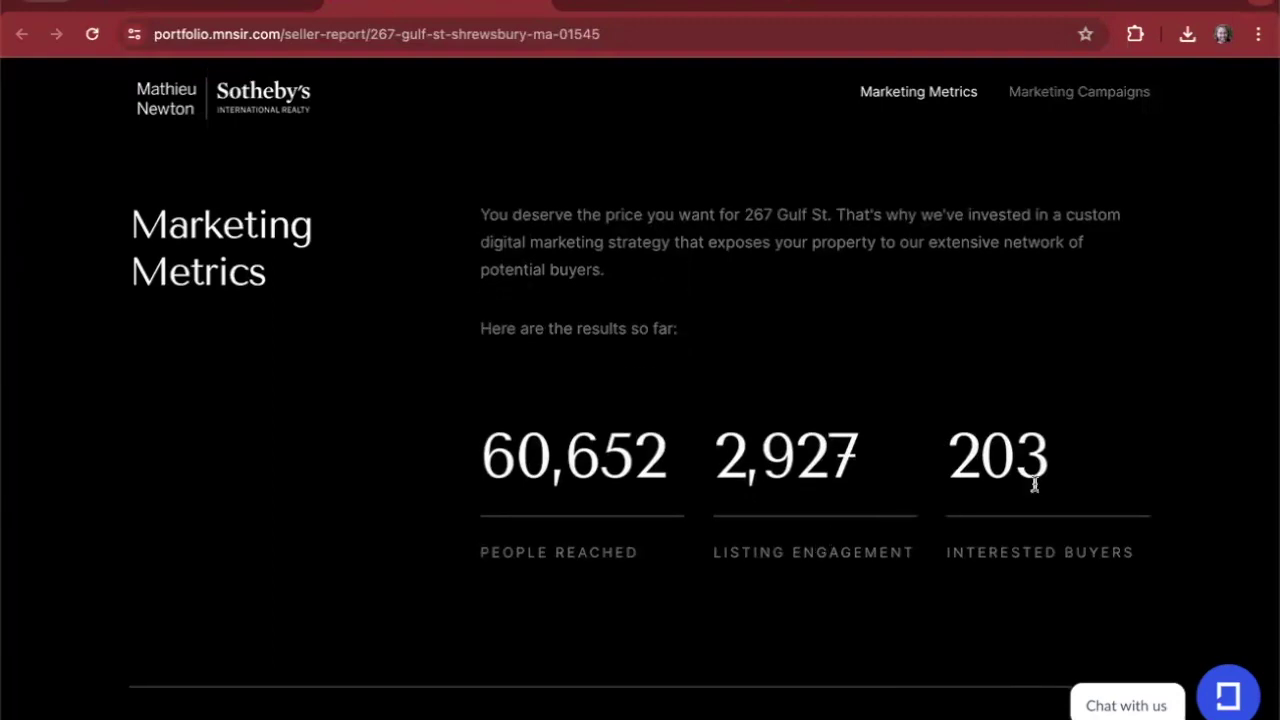
Examine the Instagram, Facebook and email blast campaigns shown in the seller report.
scroll(1035, 485, down, 6)
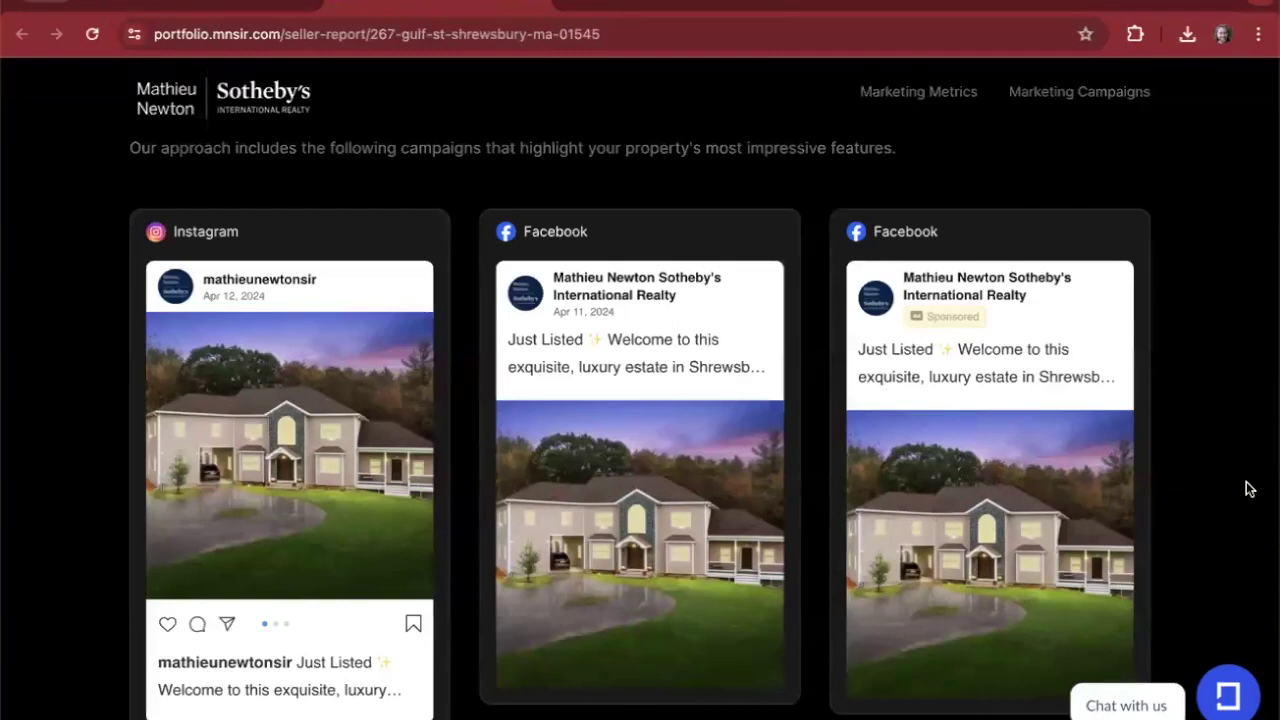
scroll(1146, 399, down, 4)
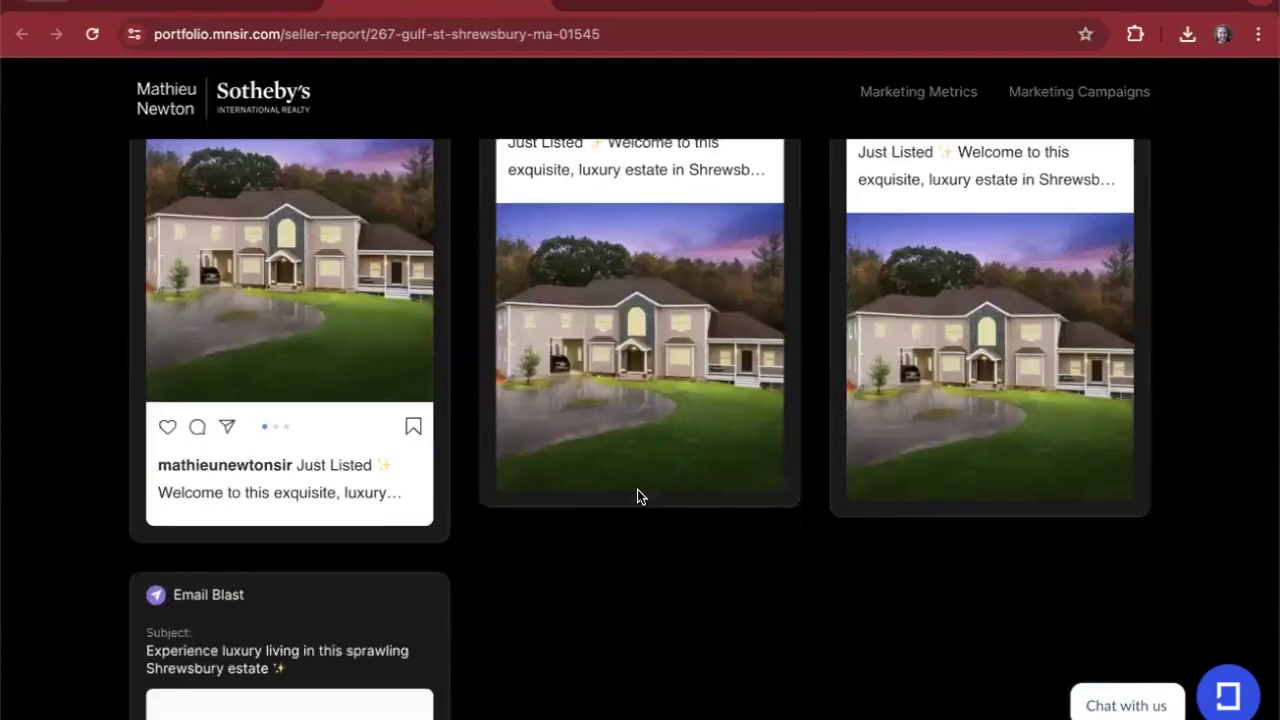
scroll(290, 503, down, 1)
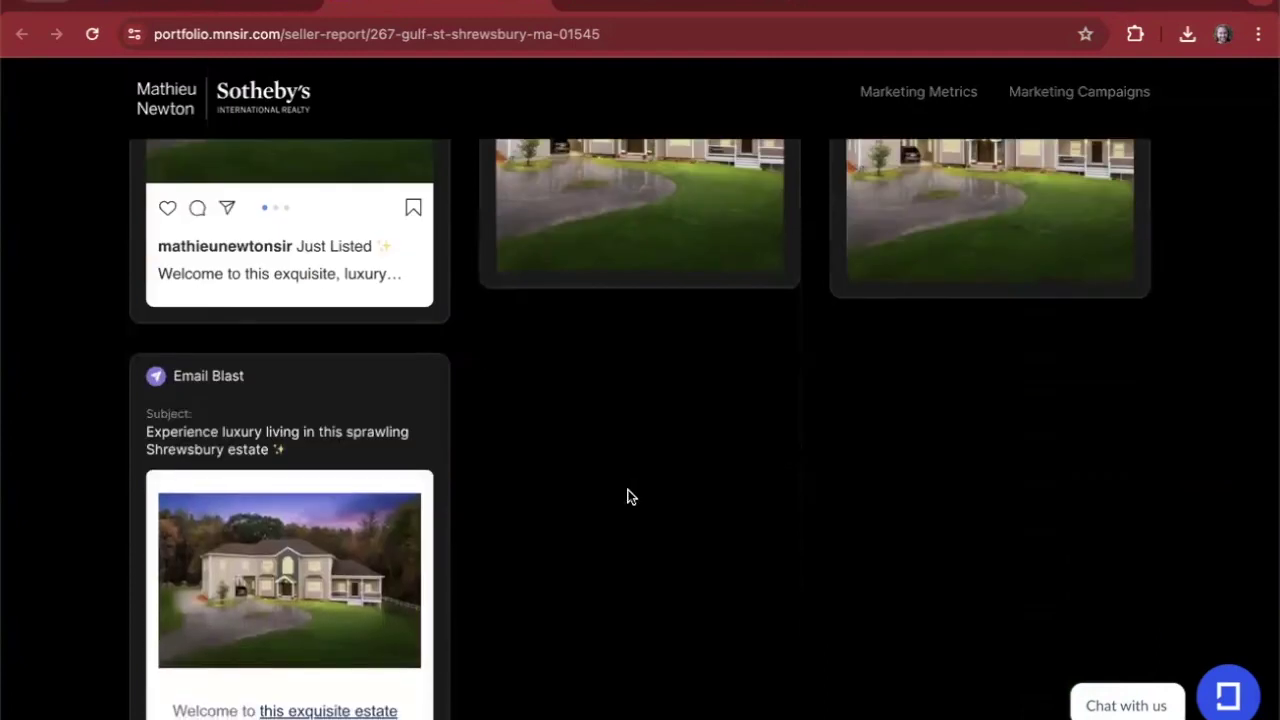
scroll(629, 497, down, 1)
scroll(504, 554, down, 3)
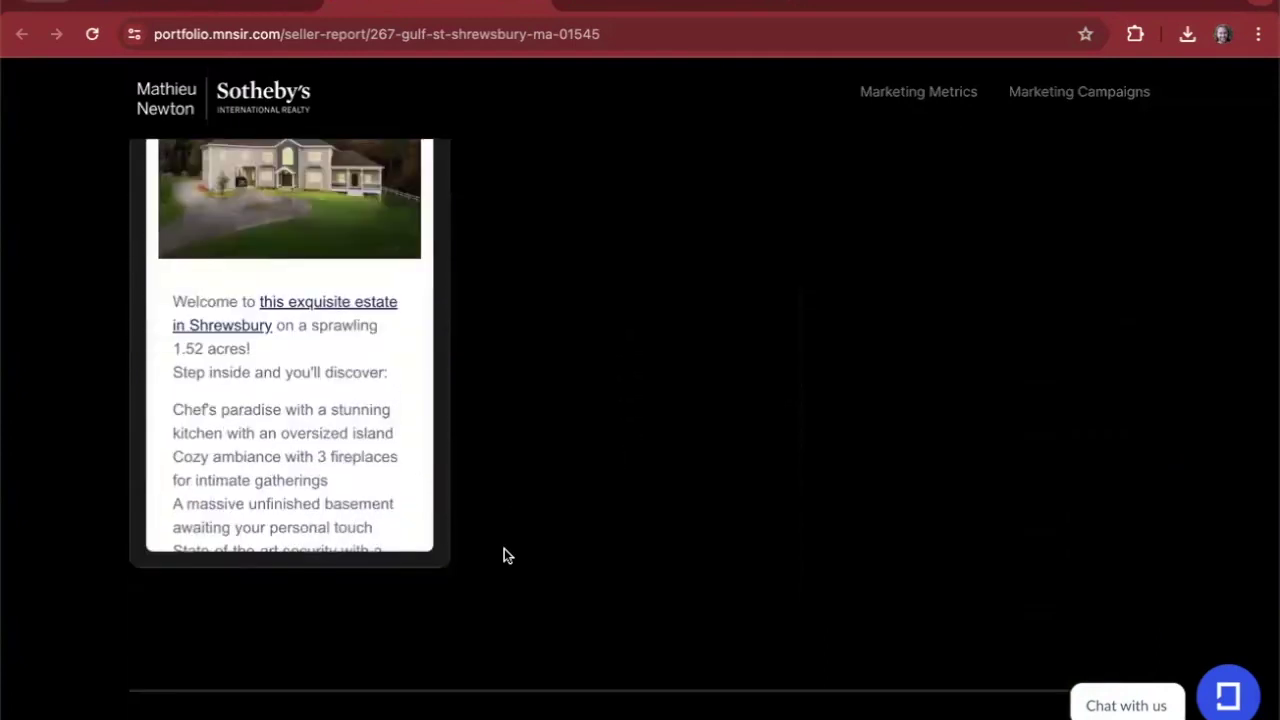
scroll(566, 494, down, 1)
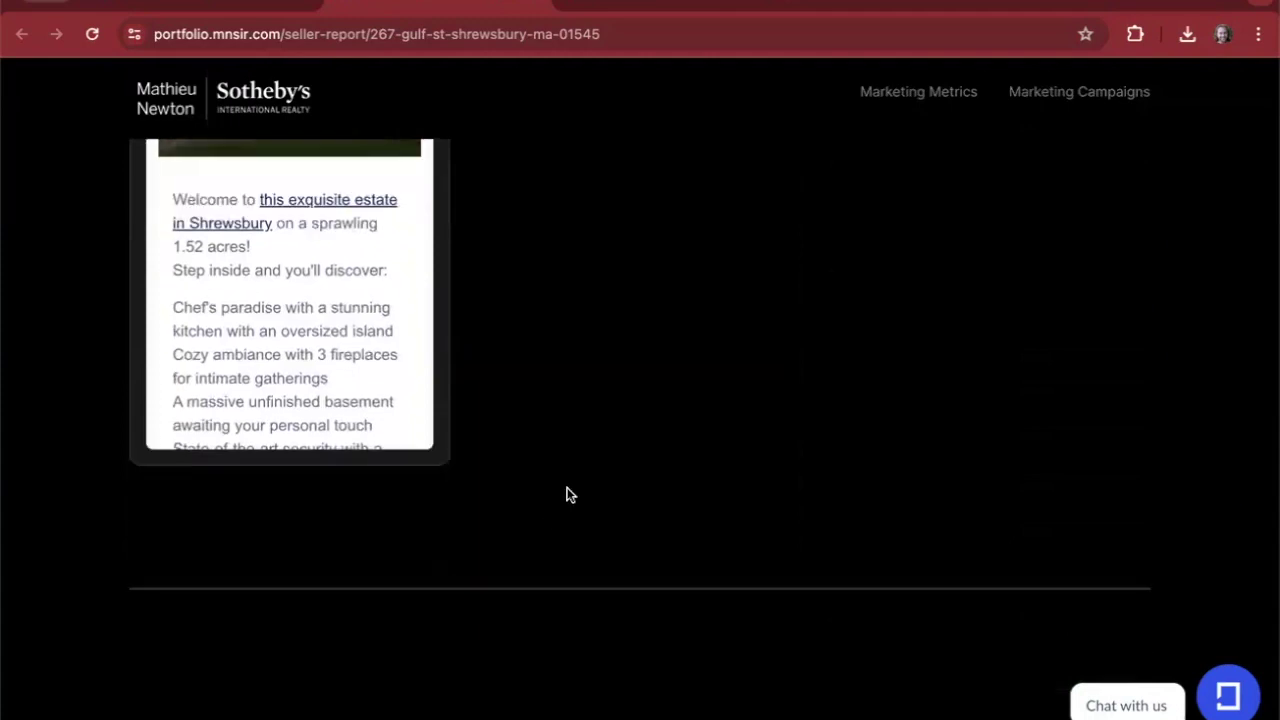
Return to the seller report's Marketing Metrics section and review the overall figures again.
scroll(567, 493, up, 5)
scroll(566, 494, up, 10)
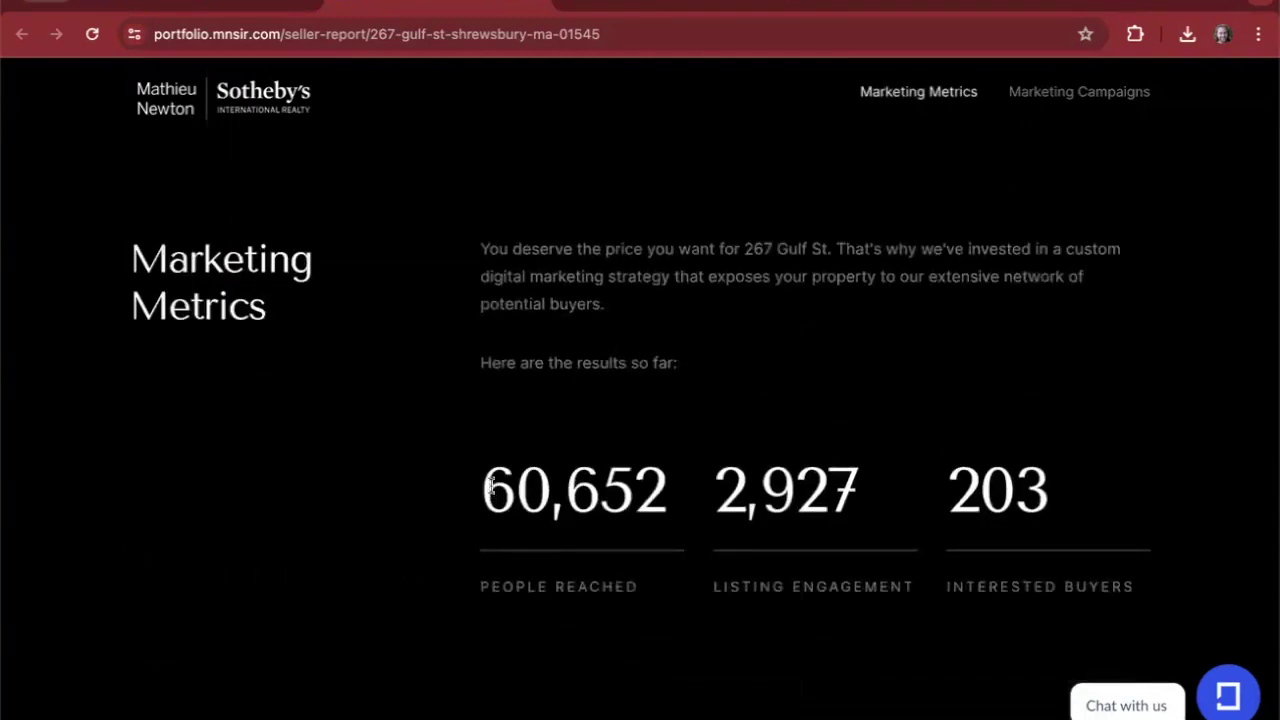
scroll(458, 535, down, 1)
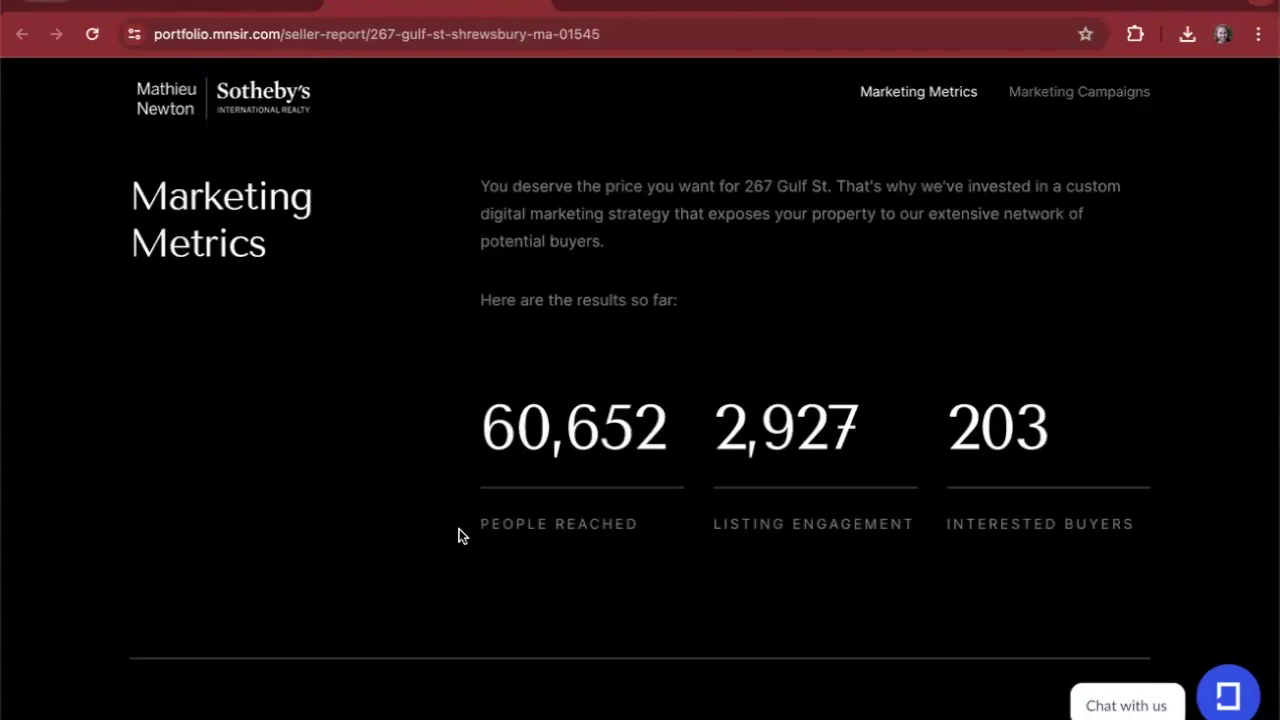
View the property's YouTube video section below the campaigns in the seller report.
scroll(853, 508, down, 8)
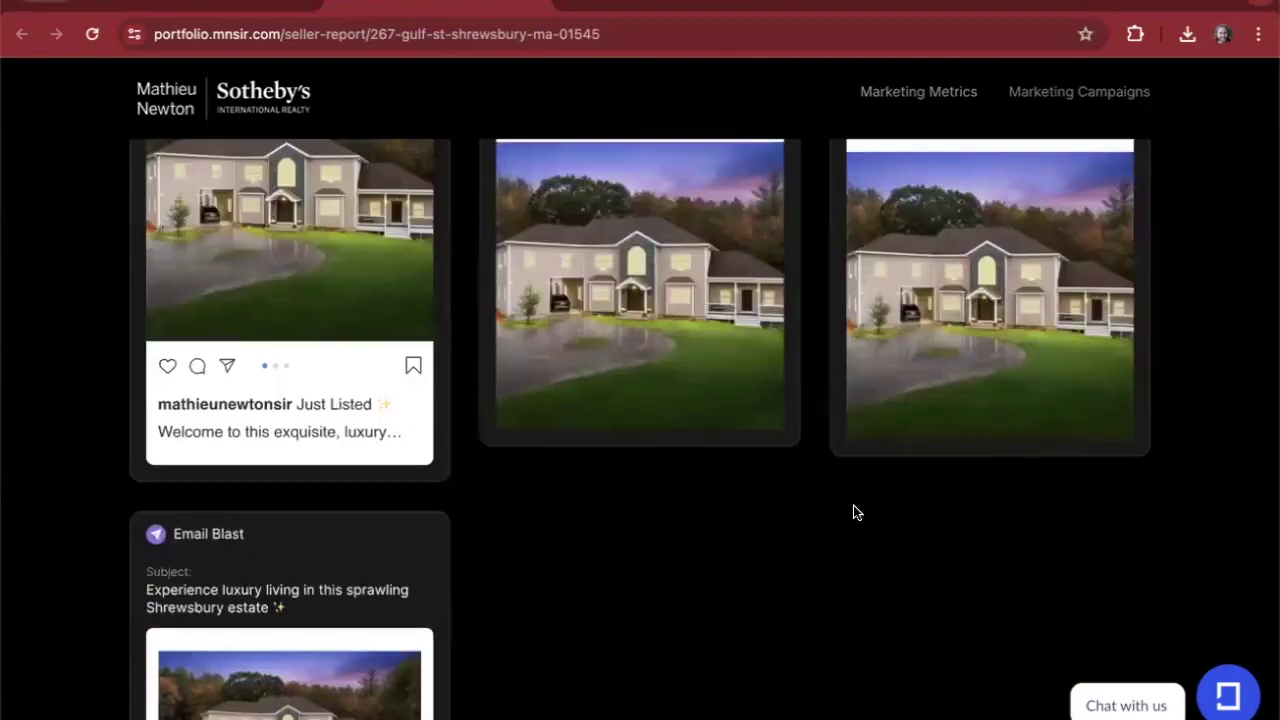
scroll(855, 510, down, 10)
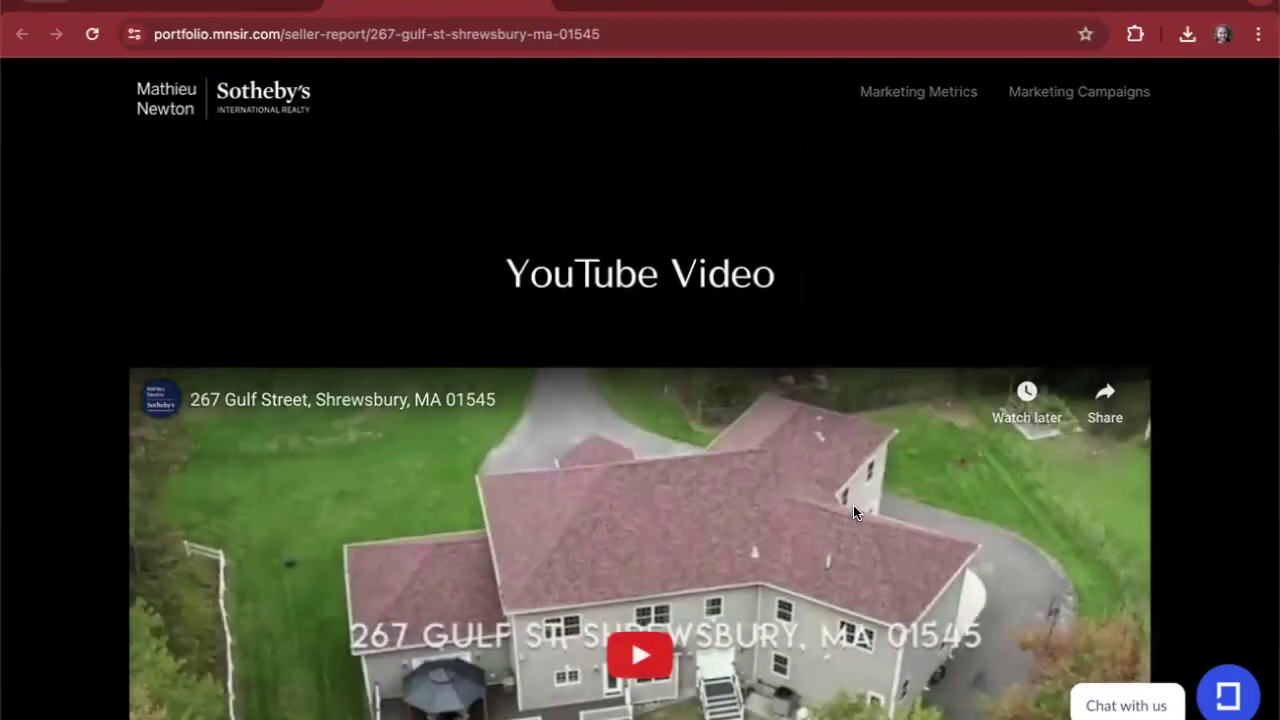
scroll(853, 508, down, 1)
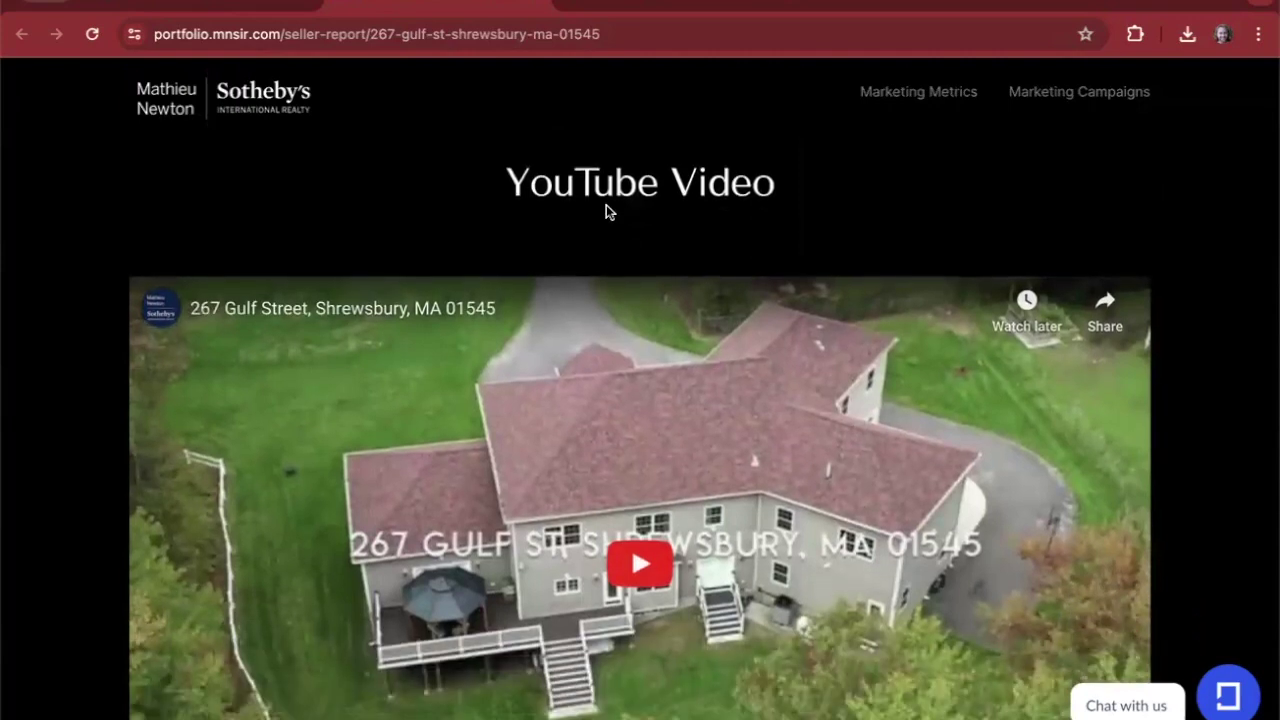
scroll(1187, 393, down, 1)
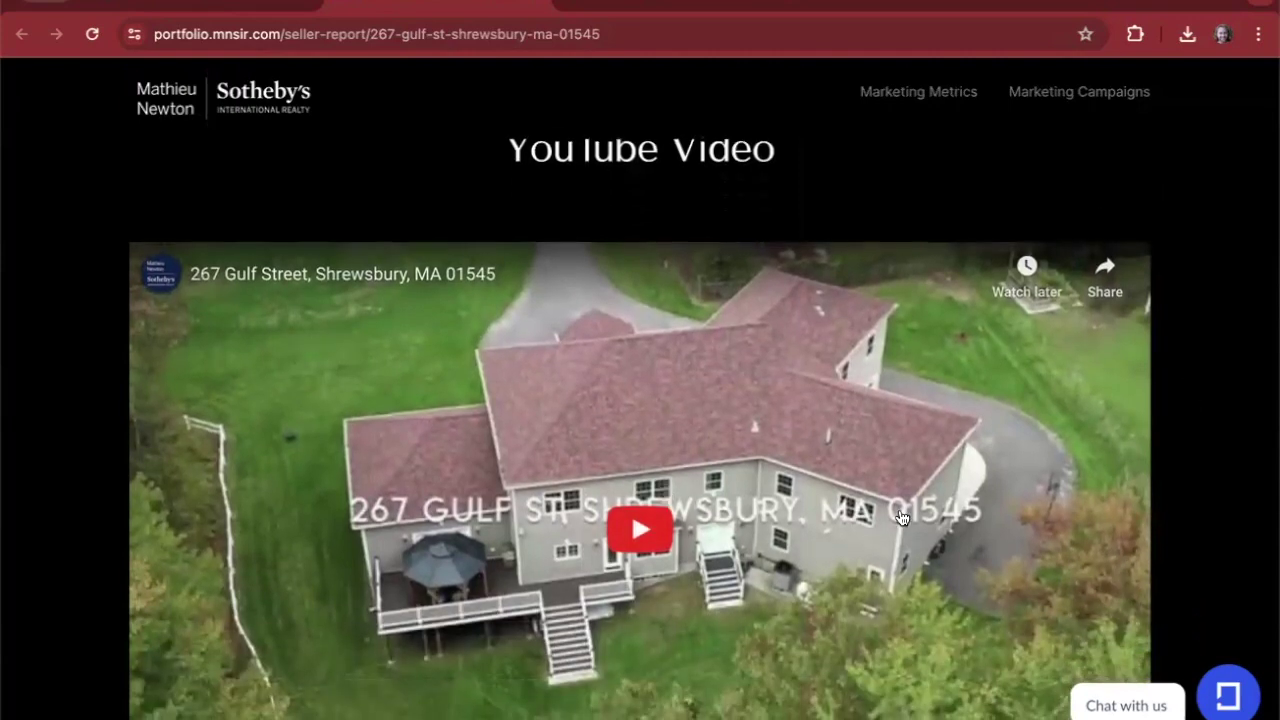
scroll(900, 517, down, 1)
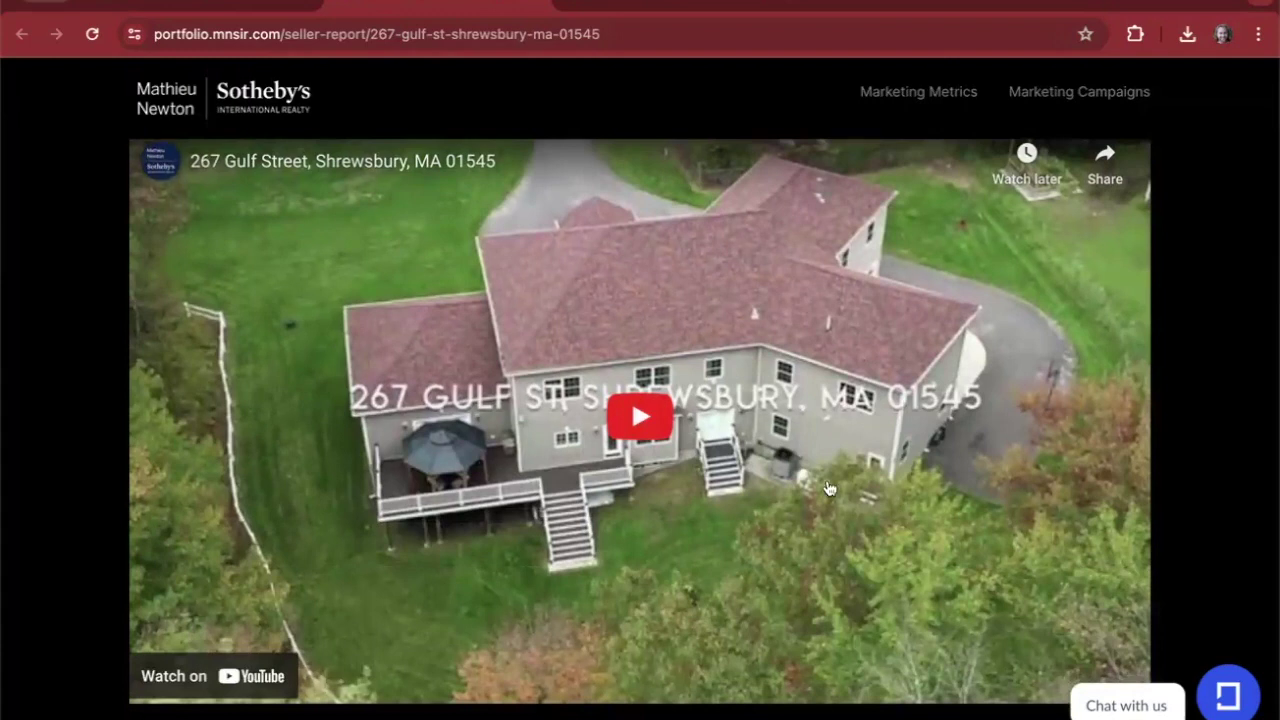
Examine the Zillow and Realtor.com views and the landing and listing pages under Capturing Buyer Interest.
scroll(1175, 485, down, 5)
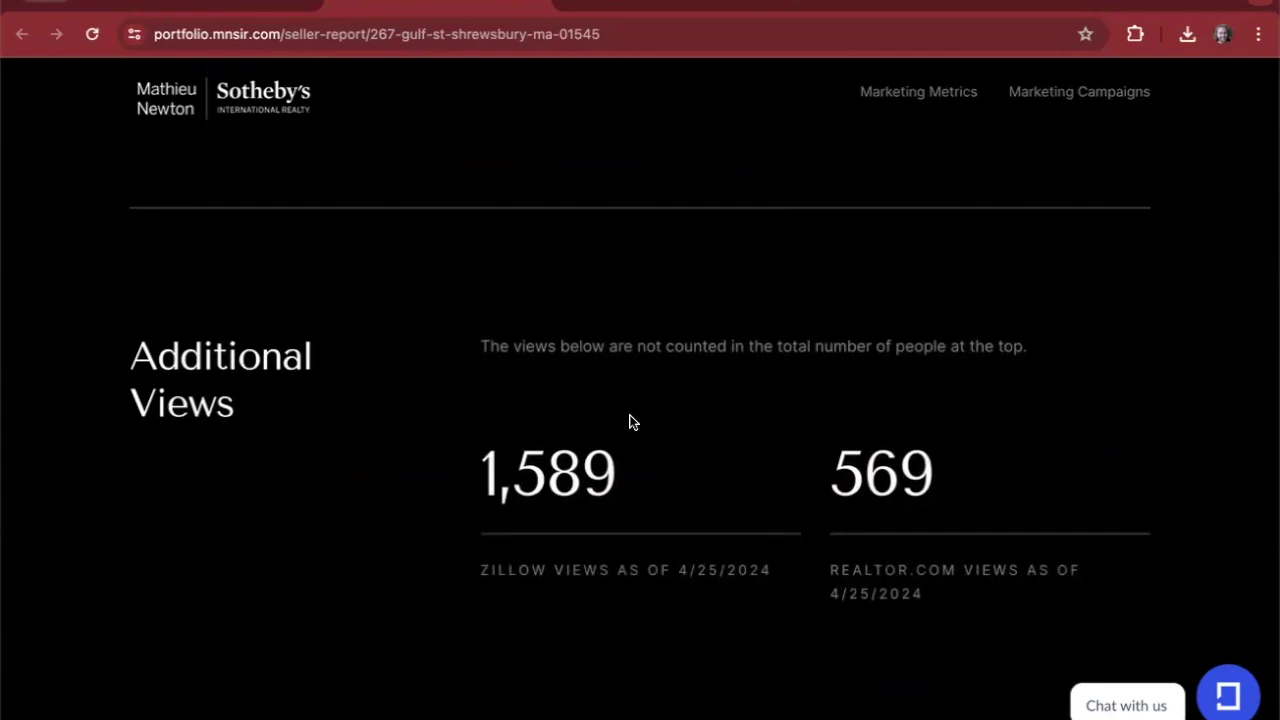
scroll(629, 421, down, 5)
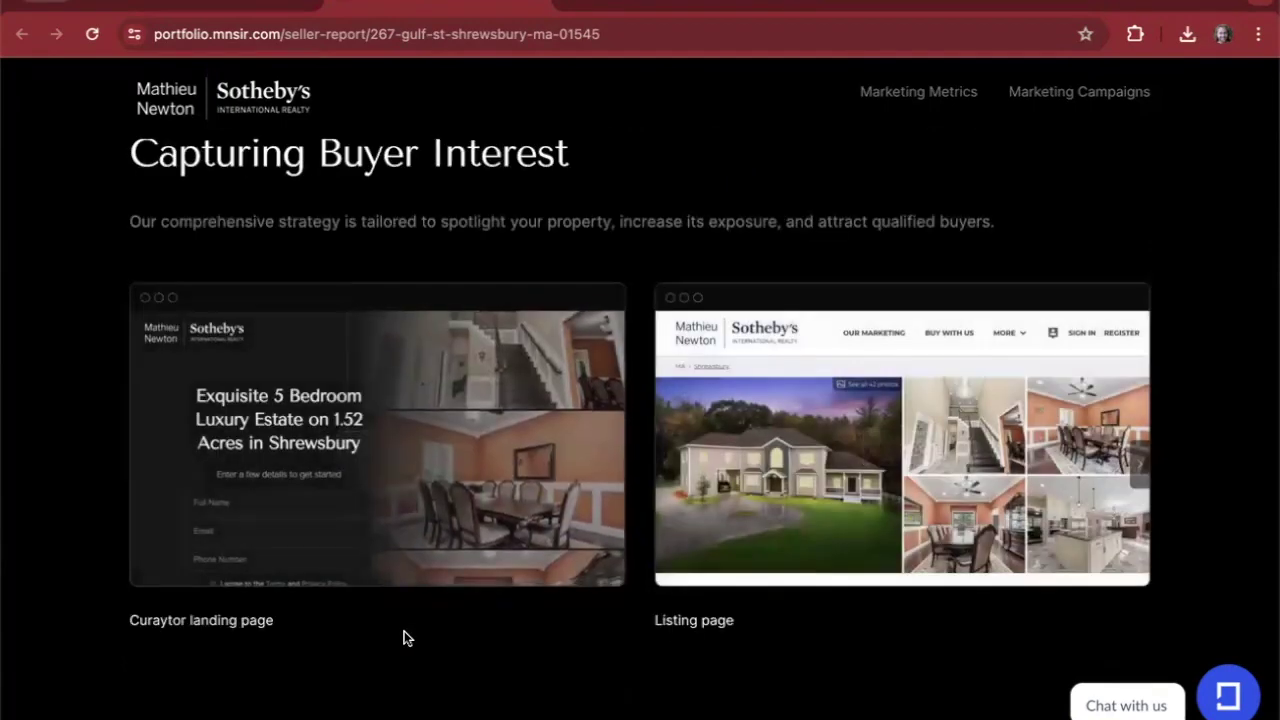
scroll(403, 638, up, 1)
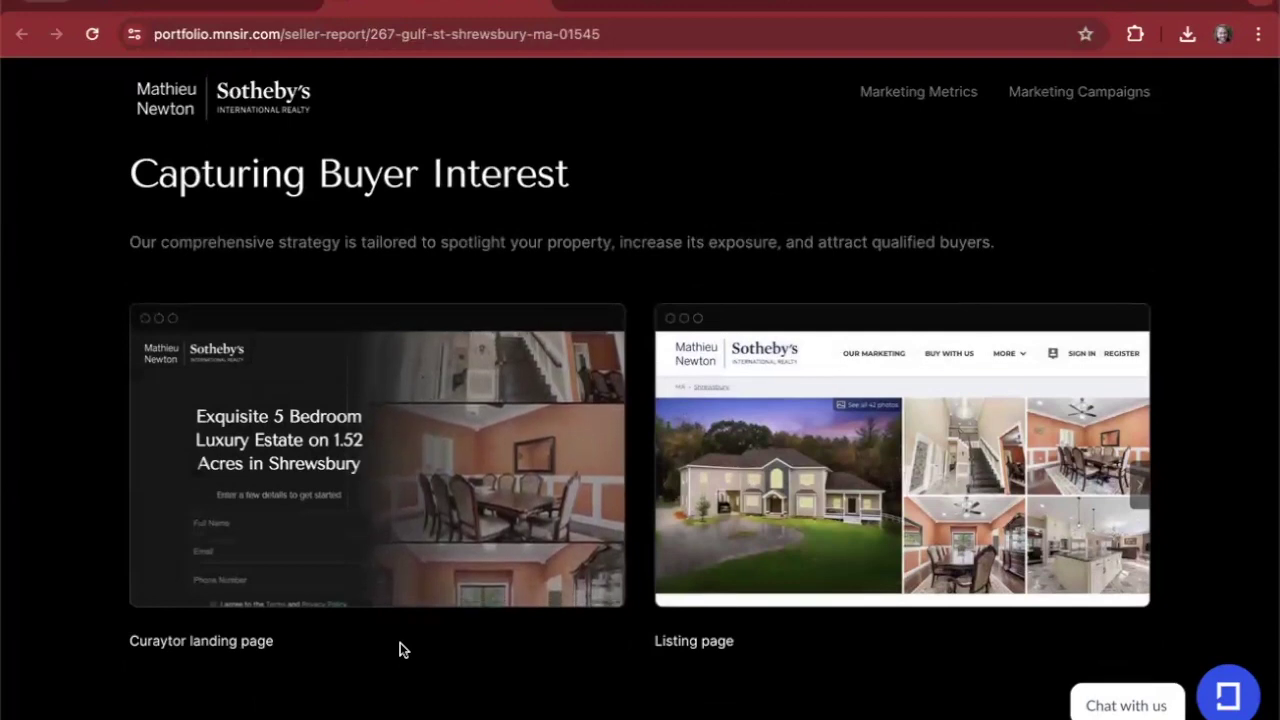